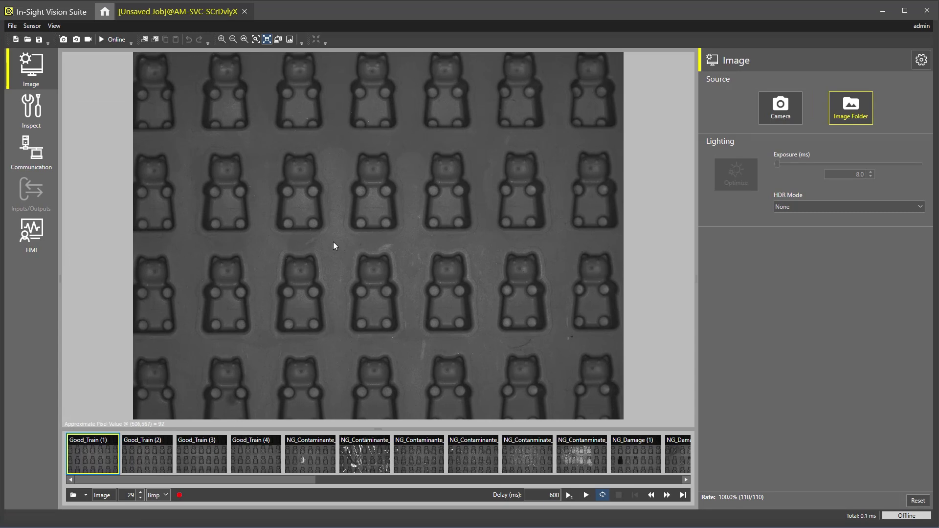
- Add an Anomaly Detect tool from the ViDi EL Tools group
{"action": "left_click", "coordinate": [44, 119]}
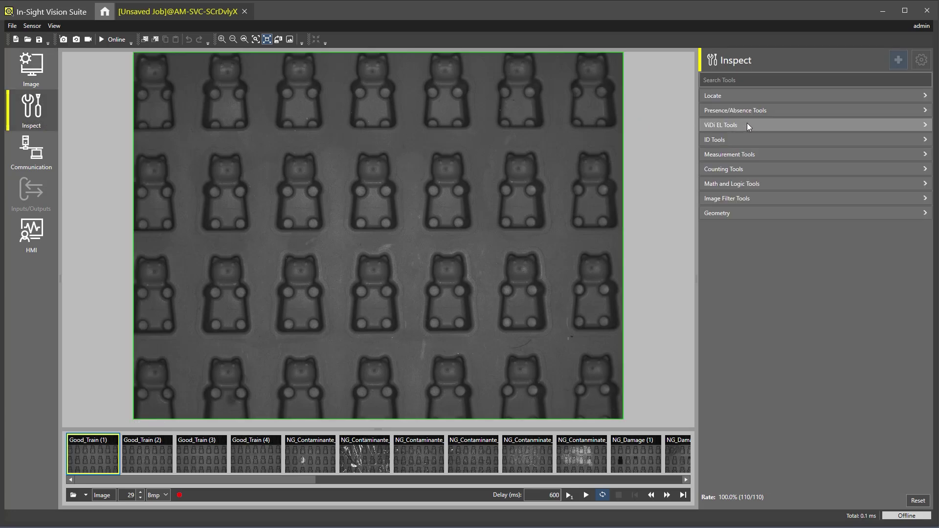
{"action": "left_click", "coordinate": [760, 125]}
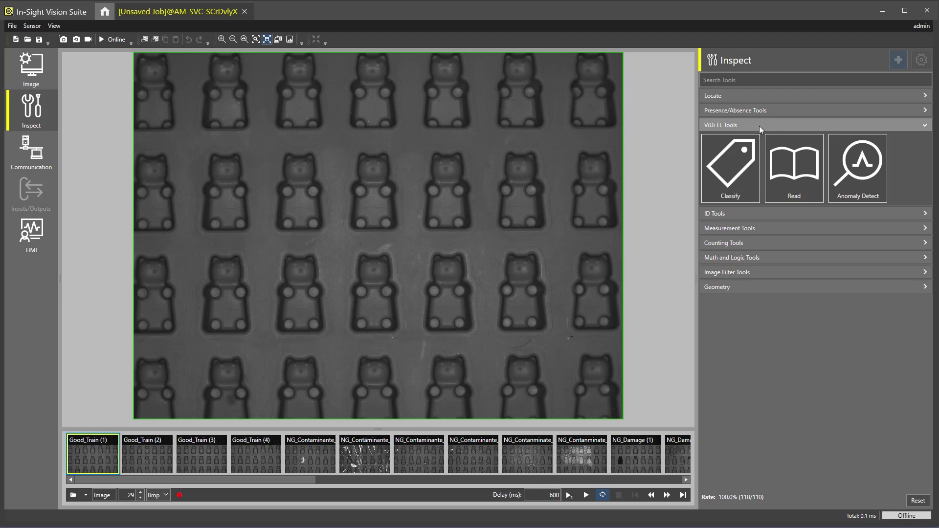
{"action": "left_click", "coordinate": [849, 170]}
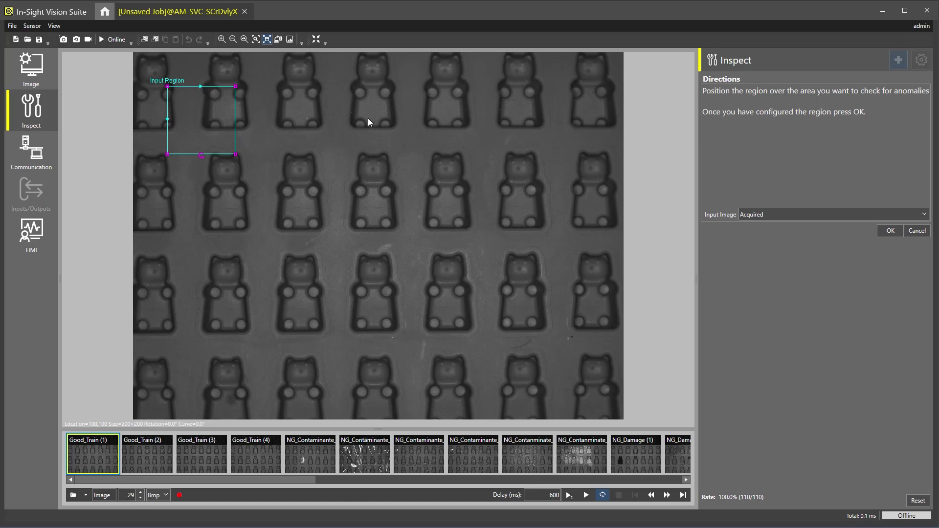
- Stretch the input region over the entire gummy-bear tray and confirm it
{"action": "left_click_drag", "start_coordinate": [212, 117], "coordinate": [170, 86]}
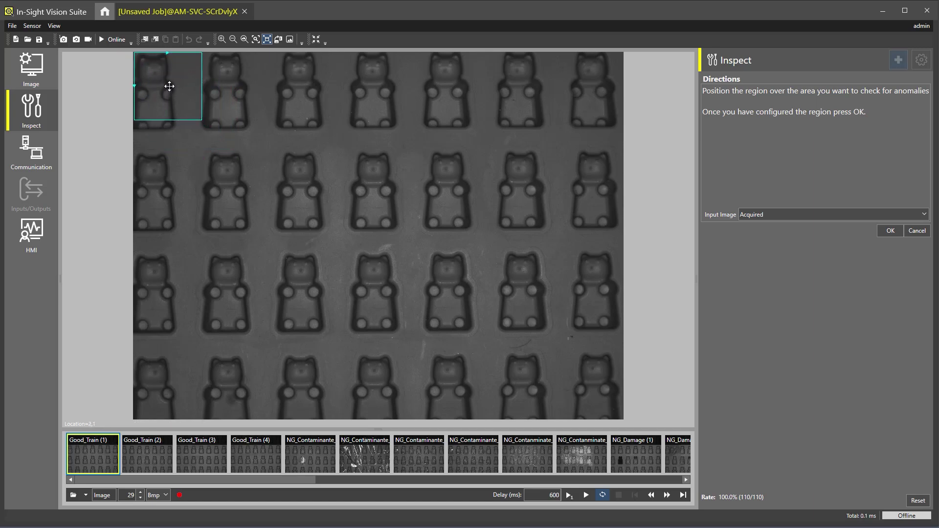
{"action": "left_click_drag", "start_coordinate": [200, 122], "coordinate": [621, 417]}
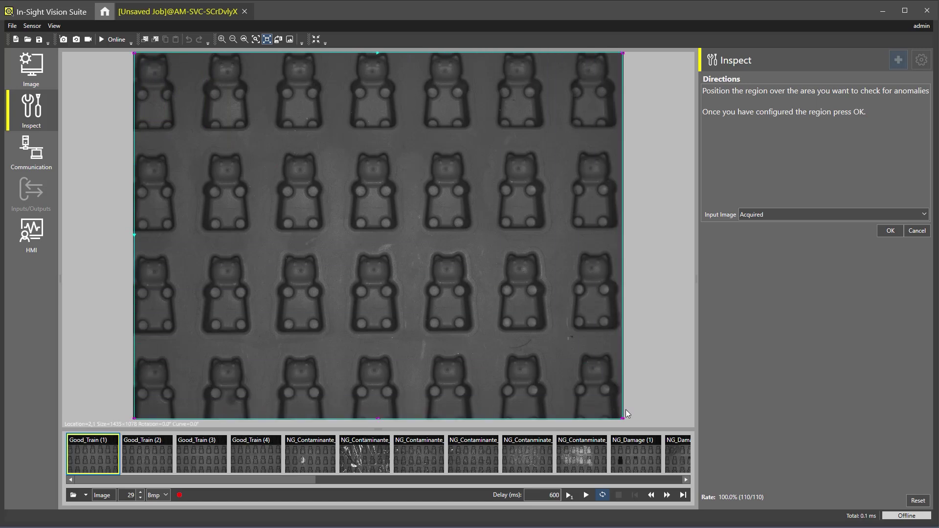
{"action": "left_click", "coordinate": [890, 235]}
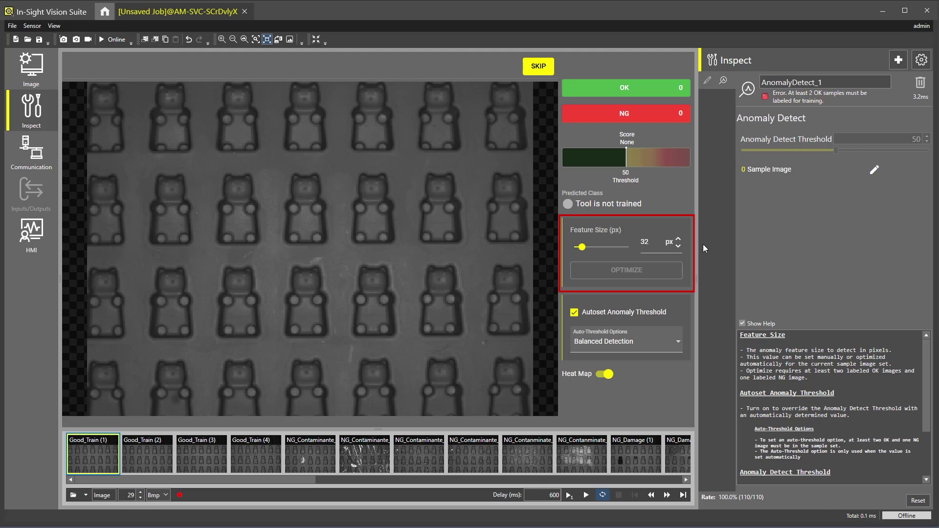
- Nudge the Feature Size slider up to 35 px
{"action": "left_click_drag", "start_coordinate": [581, 248], "coordinate": [584, 248]}
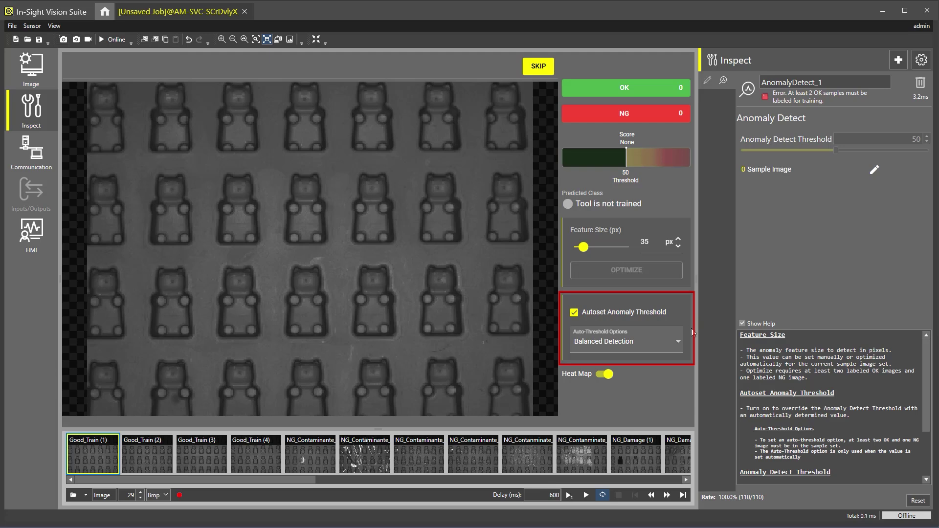
{"action": "left_click", "coordinate": [678, 342]}
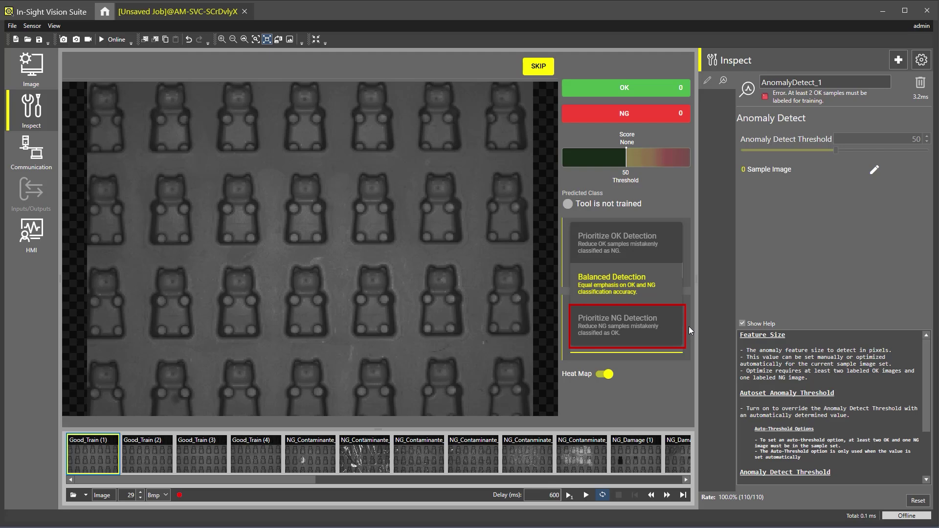
- Keep Balanced Detection as the auto-threshold strategy
{"action": "left_click", "coordinate": [670, 284]}
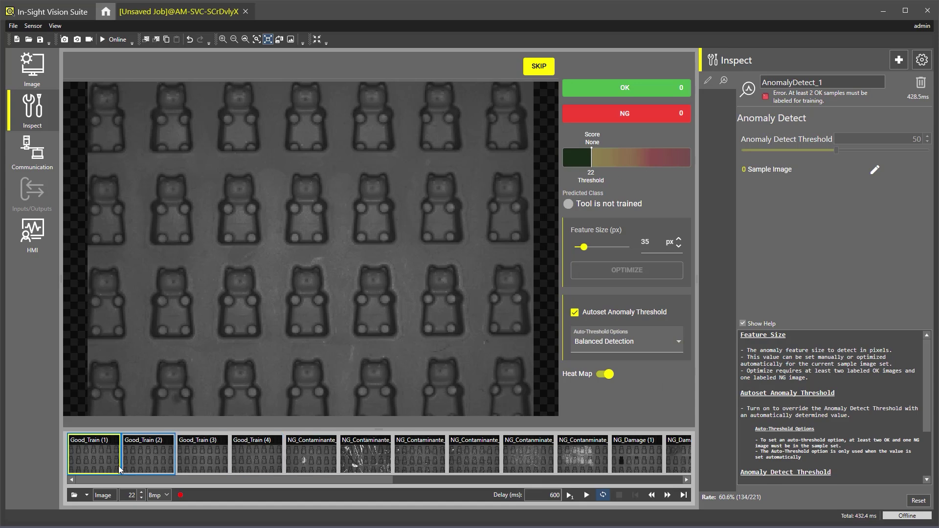
- Label Good_Train images 1 through 4 as OK samples
{"action": "left_click", "coordinate": [92, 459]}
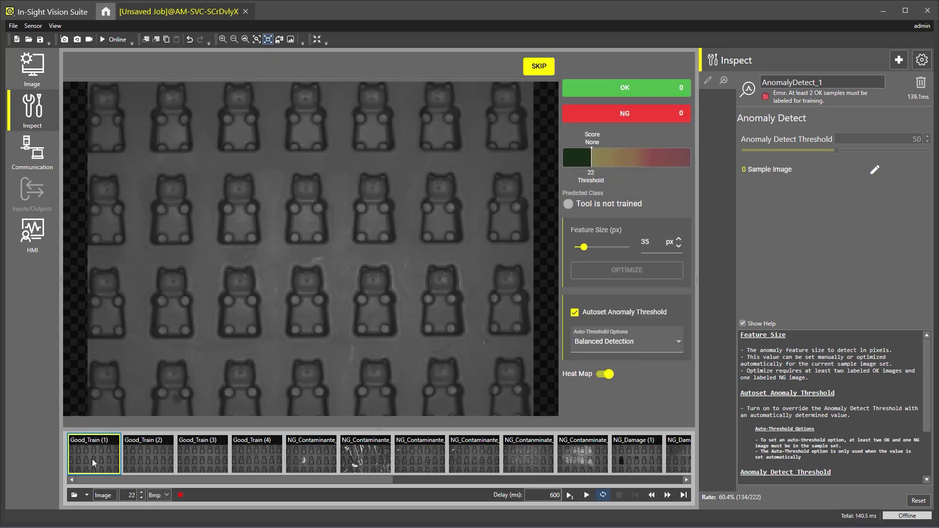
{"action": "left_click", "coordinate": [617, 87]}
{"action": "left_click", "coordinate": [138, 467]}
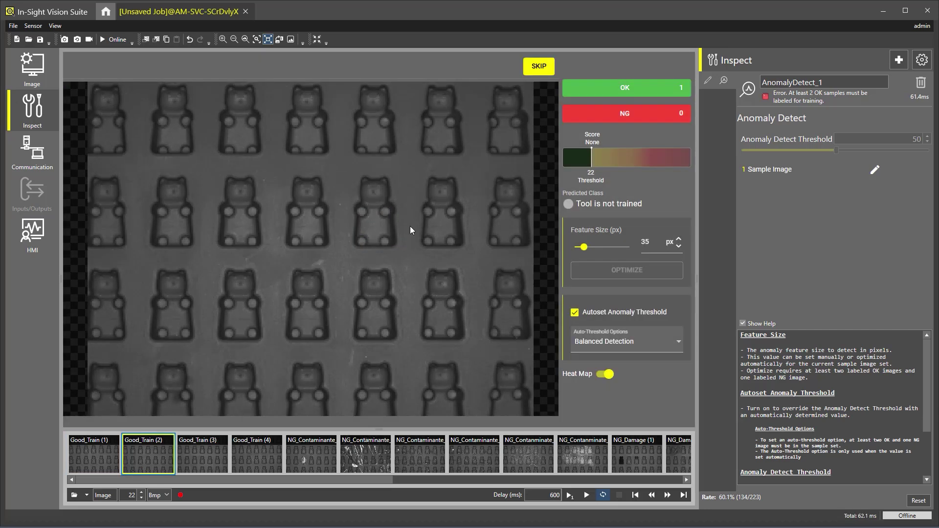
{"action": "left_click", "coordinate": [615, 94]}
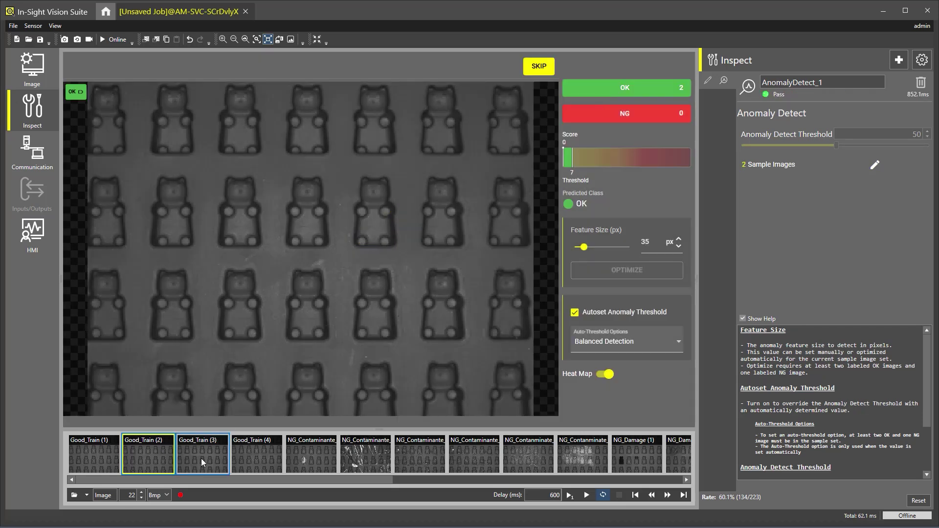
{"action": "left_click", "coordinate": [201, 459]}
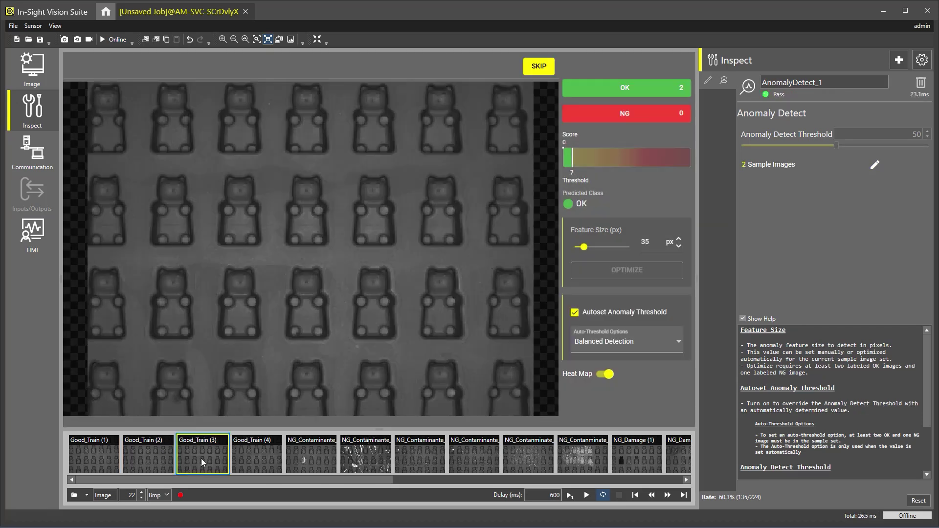
{"action": "left_click", "coordinate": [613, 93]}
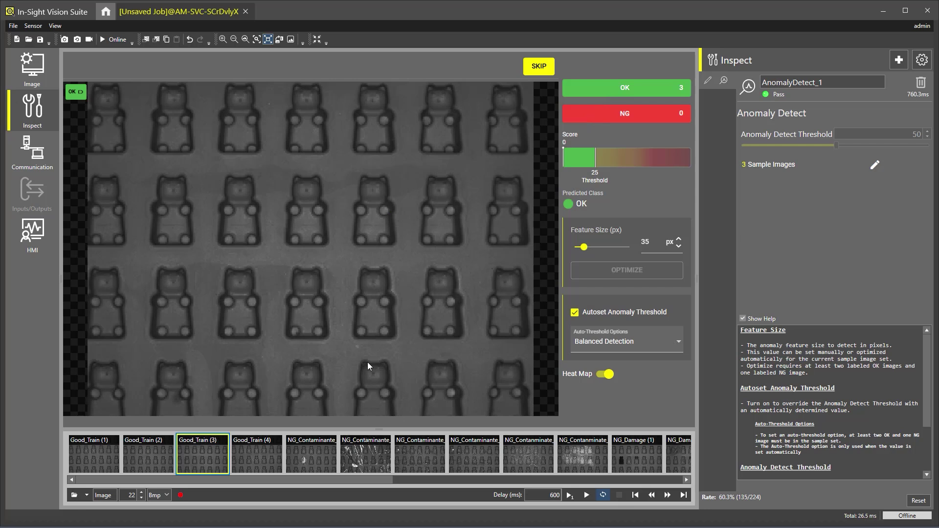
{"action": "left_click", "coordinate": [267, 453]}
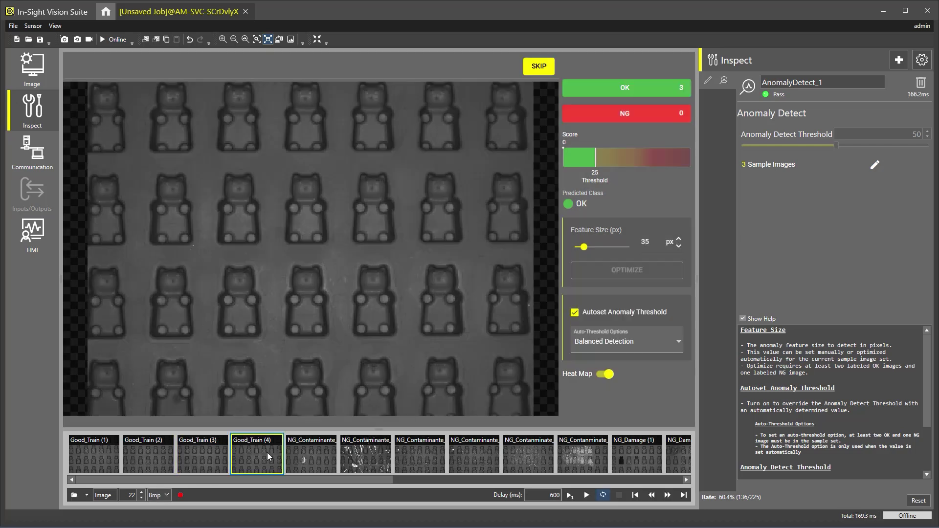
{"action": "left_click", "coordinate": [619, 93]}
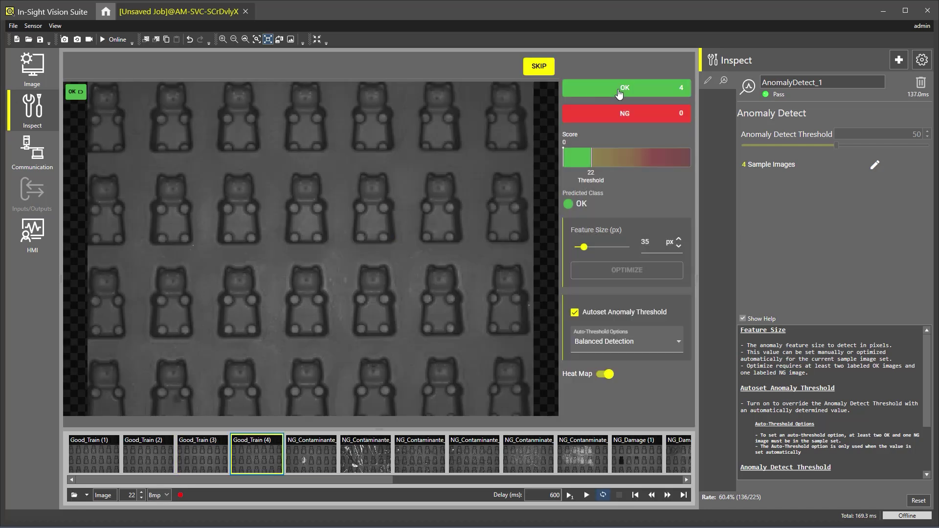
- Compare heat map against raw image for the first three NG_Contaminante images
{"action": "left_click", "coordinate": [316, 456]}
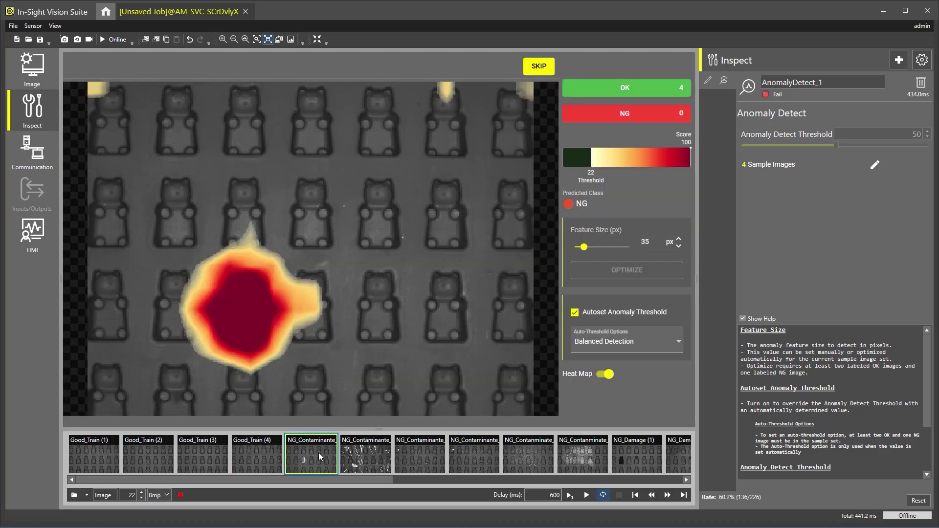
{"action": "left_click", "coordinate": [605, 375]}
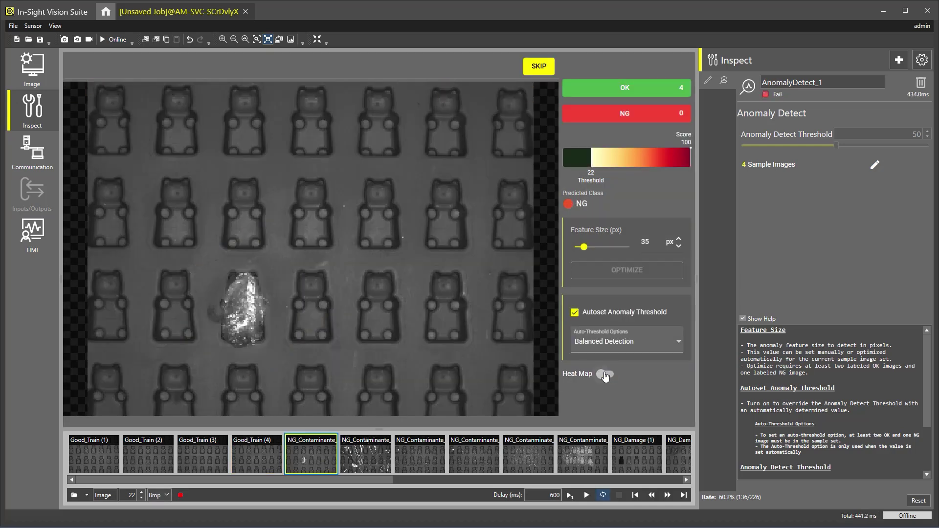
{"action": "left_click", "coordinate": [606, 375]}
{"action": "left_click", "coordinate": [378, 453]}
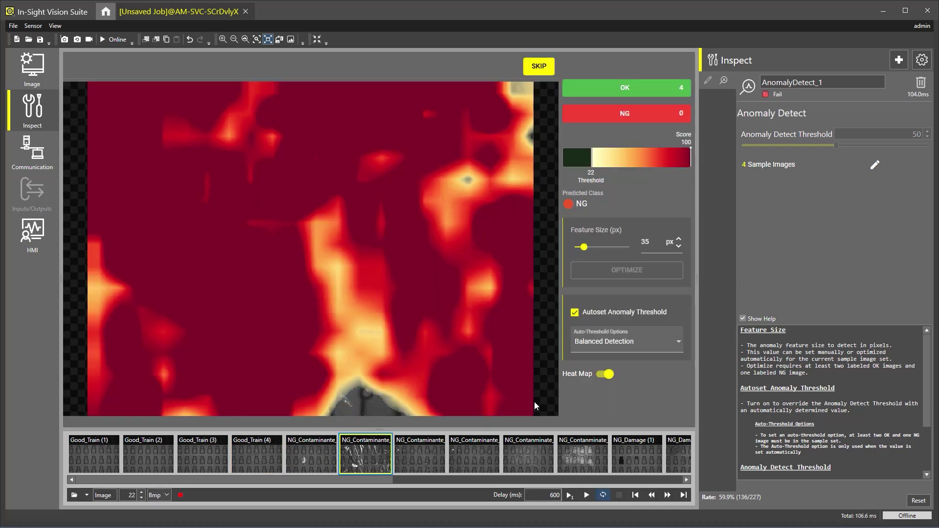
{"action": "left_click", "coordinate": [601, 375]}
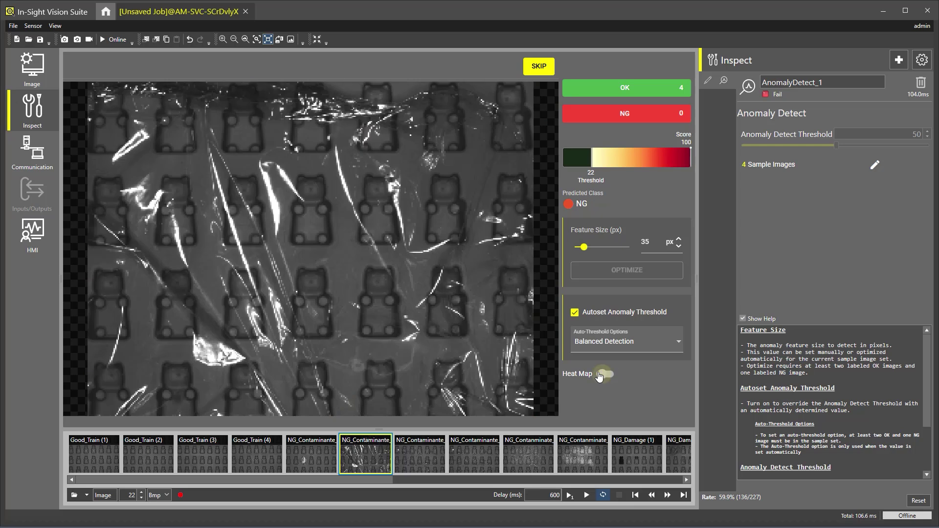
{"action": "left_click", "coordinate": [600, 376]}
{"action": "left_click", "coordinate": [433, 451]}
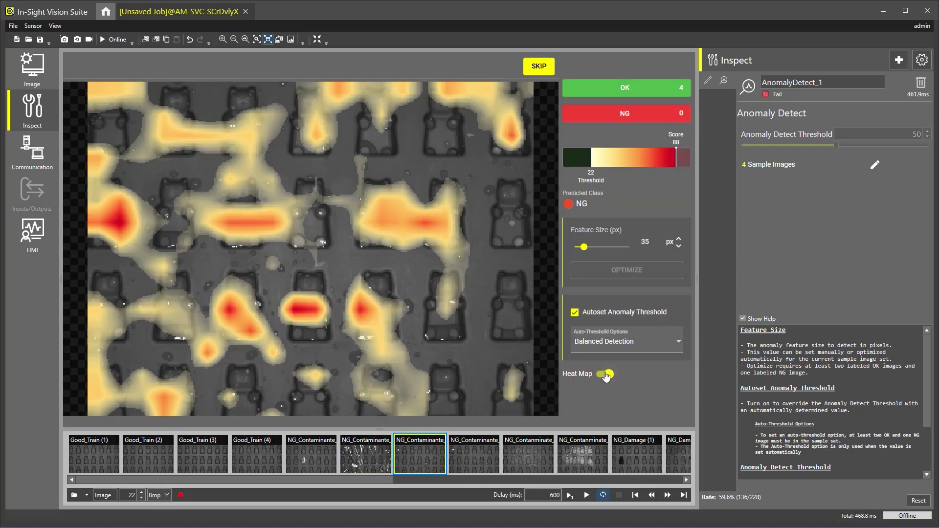
{"action": "left_click", "coordinate": [607, 374]}
{"action": "left_click", "coordinate": [606, 375]}
- Check heat maps on the next three contaminant images, including the scattered contaminant
{"action": "left_click", "coordinate": [468, 442]}
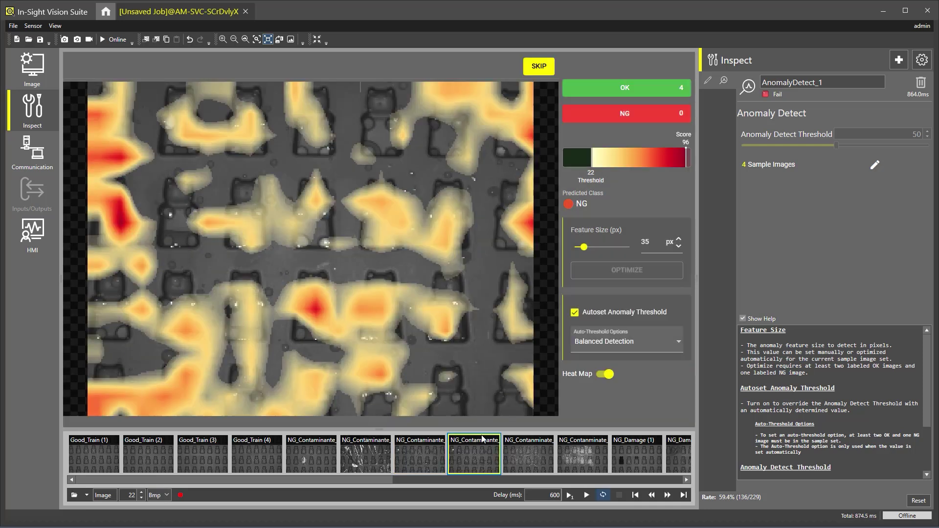
{"action": "left_click", "coordinate": [606, 377]}
{"action": "left_click", "coordinate": [605, 375]}
{"action": "left_click", "coordinate": [540, 446]}
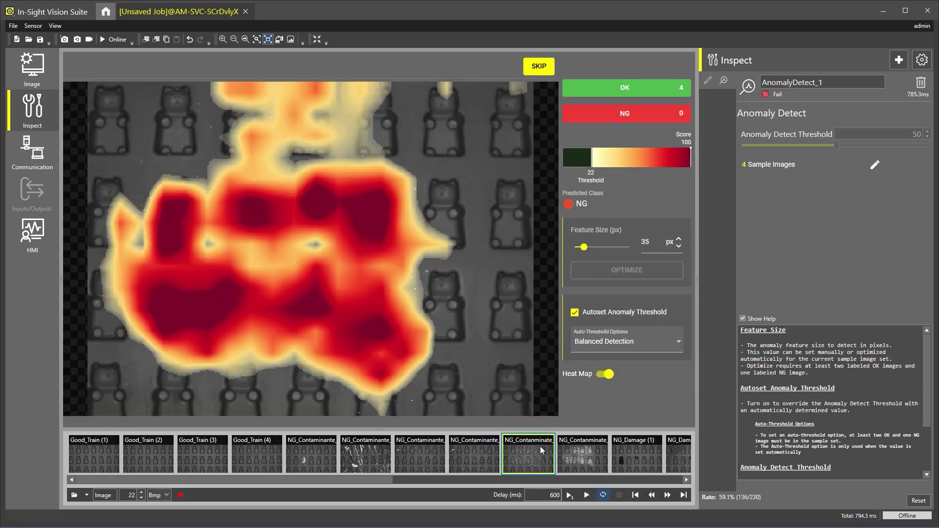
{"action": "left_click", "coordinate": [606, 375]}
{"action": "left_click", "coordinate": [606, 375]}
{"action": "left_click", "coordinate": [585, 448]}
{"action": "left_click", "coordinate": [606, 375]}
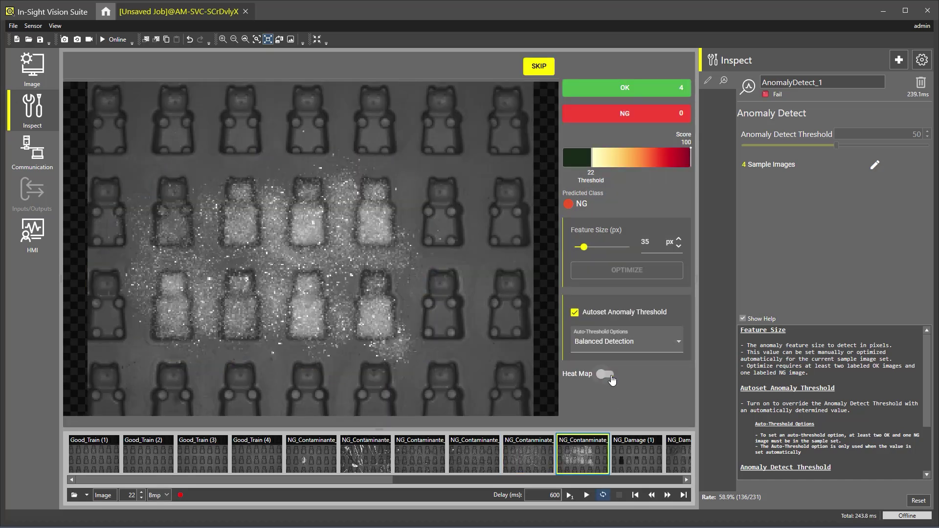
{"action": "left_click", "coordinate": [607, 375]}
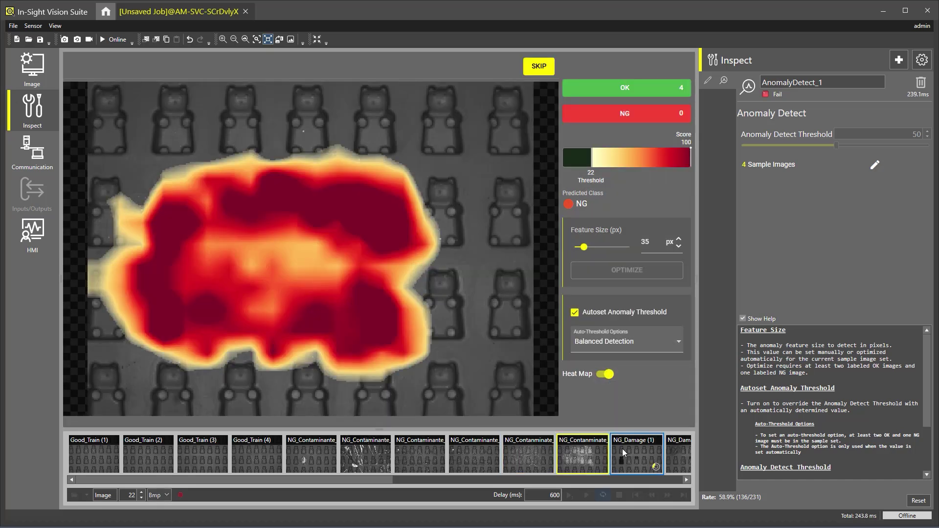
- Compare the NG_Damage (1) heat map with the damaged bears
{"action": "left_click", "coordinate": [623, 449]}
{"action": "left_click", "coordinate": [607, 375]}
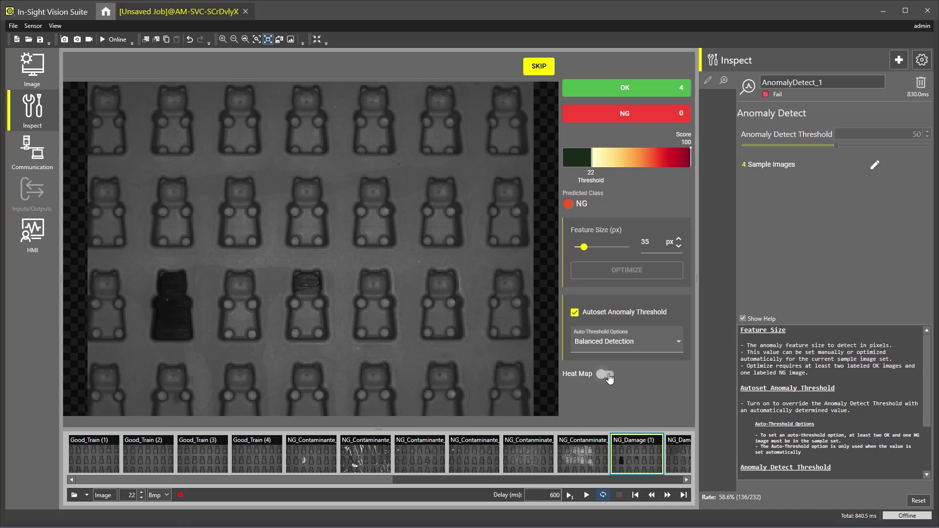
{"action": "left_click", "coordinate": [607, 375]}
{"action": "scroll", "coordinate": [642, 456], "scroll_direction": "right", "scroll_amount": 5}
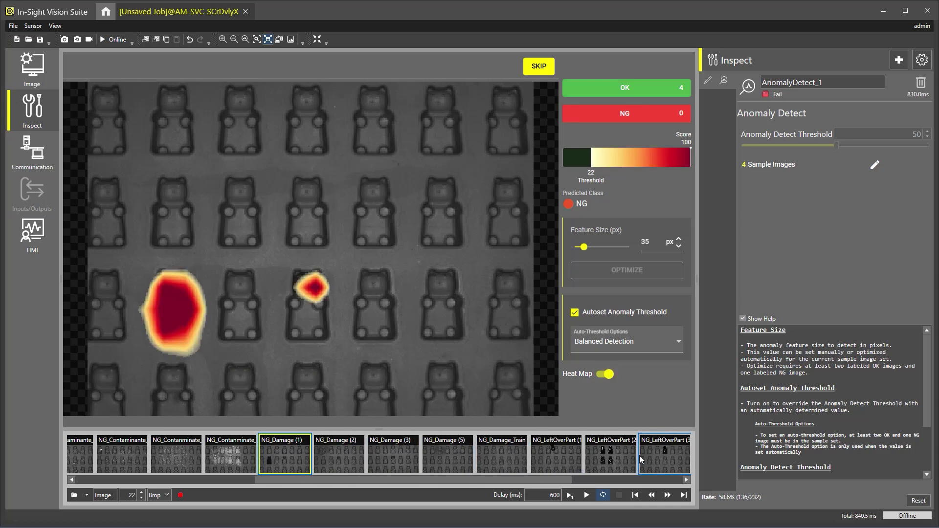